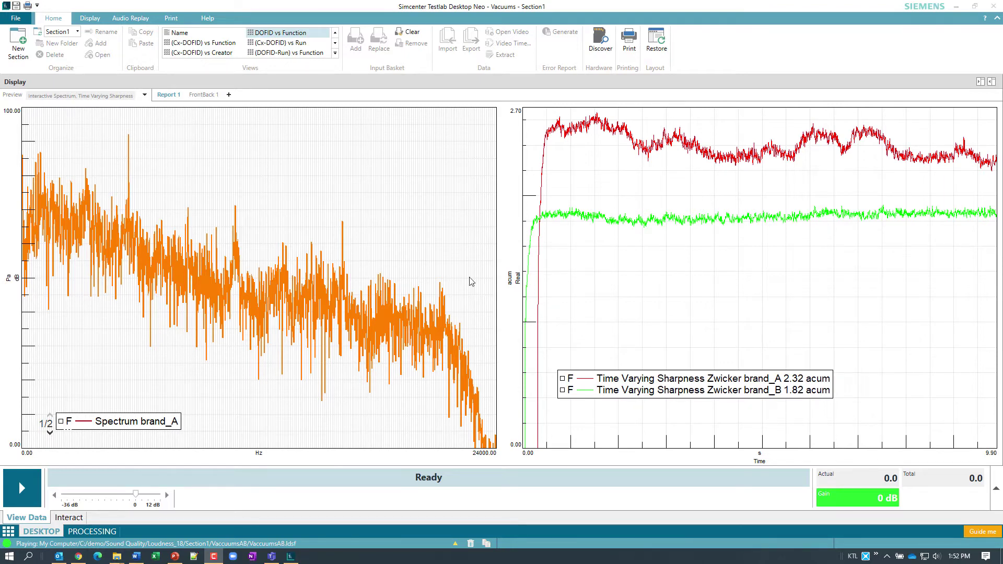
Play the vacuum recording, alternating audio between brand_B and brand_A to compare live spectra, then stop
click(20, 487)
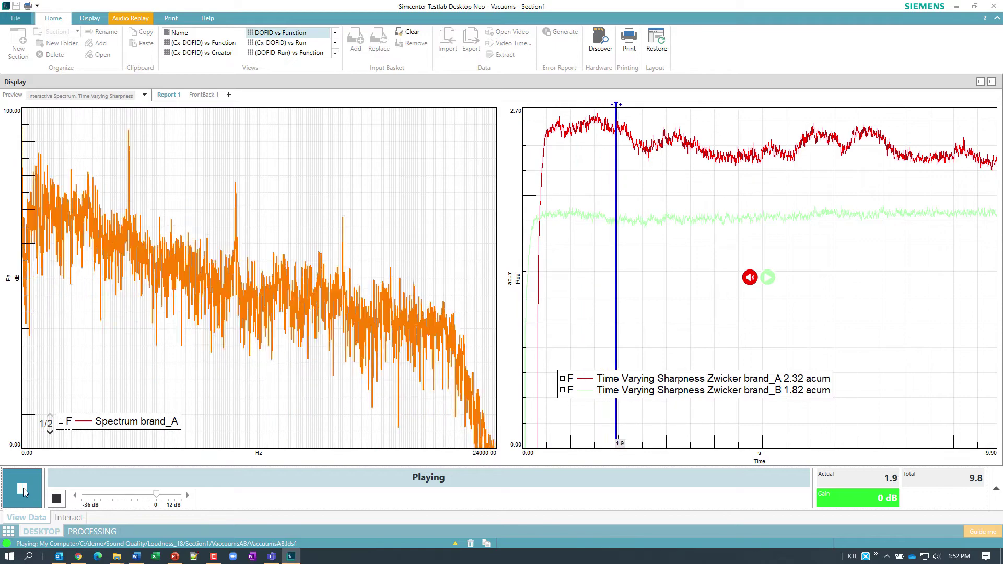
click(768, 278)
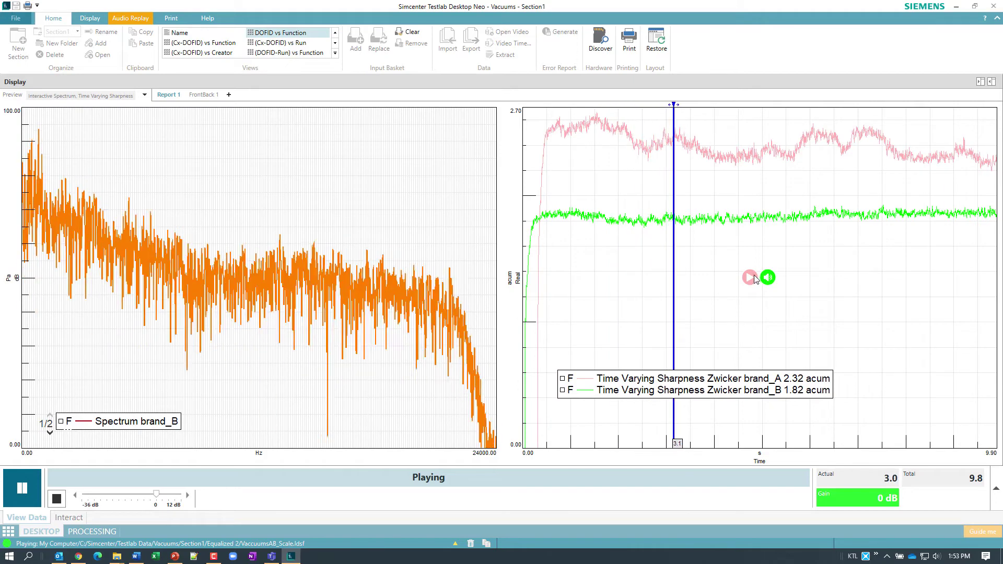
click(749, 279)
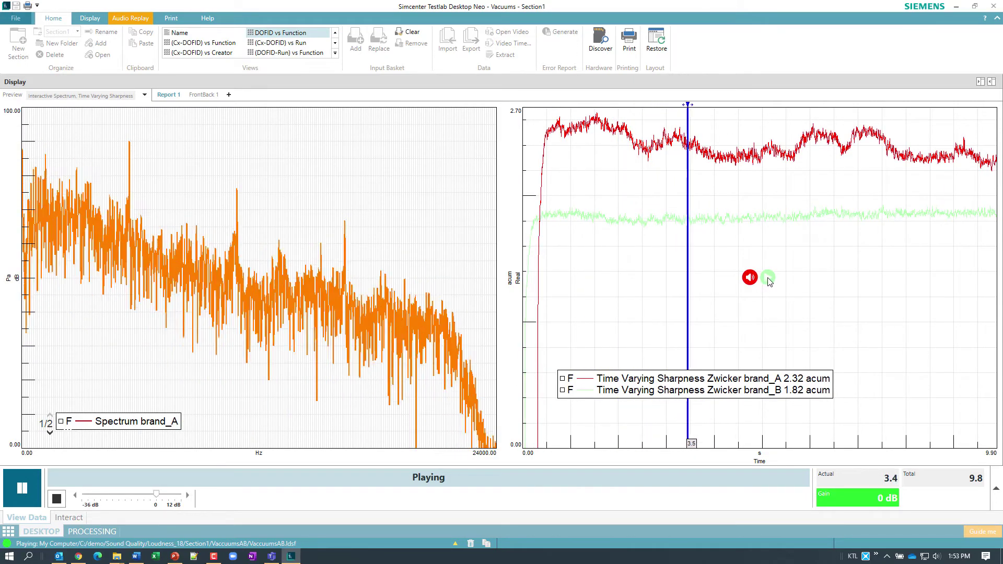
click(769, 280)
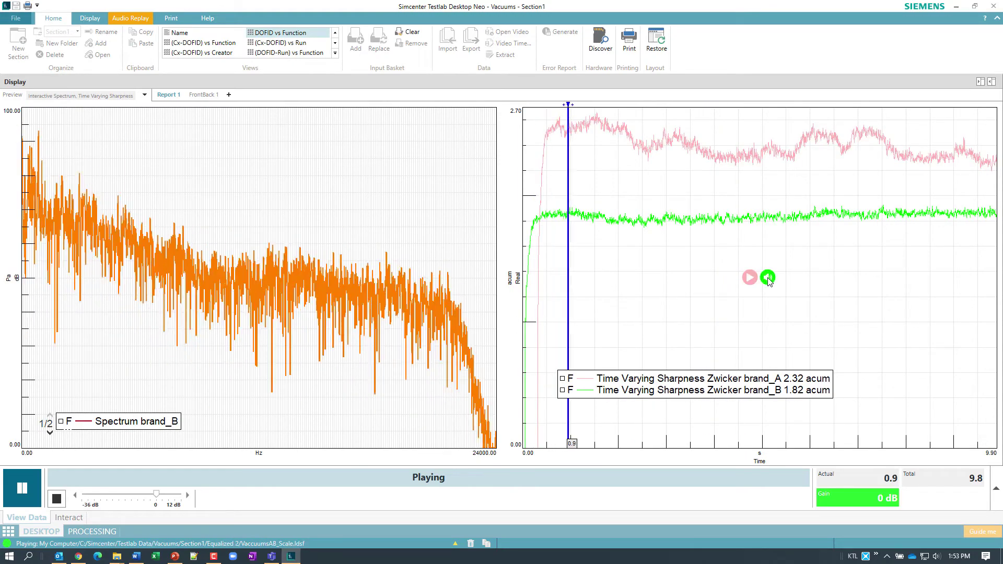
click(56, 499)
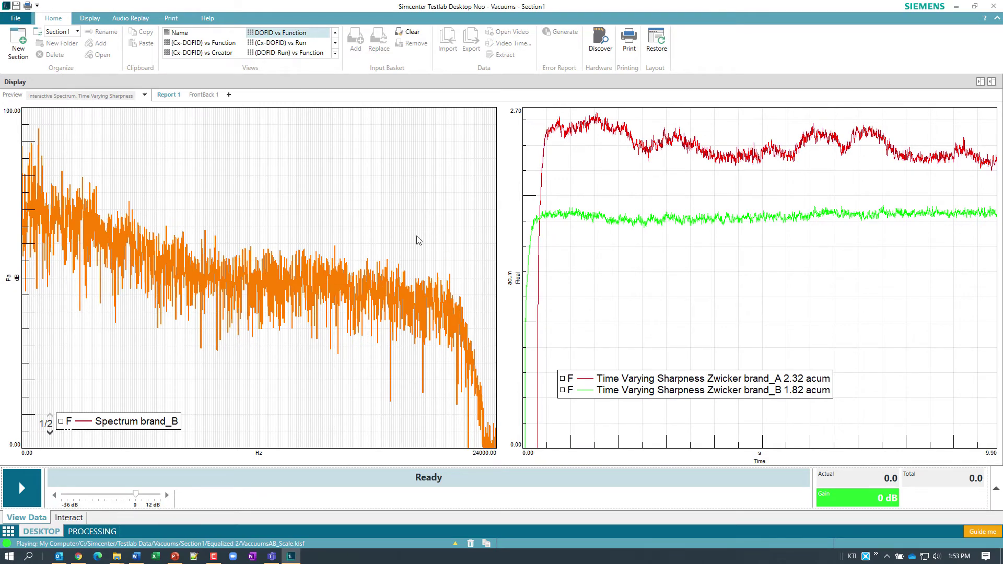
Show the FrontBack 1 report with Zwicker specific loudness curves for brand_A and brand_B
click(204, 95)
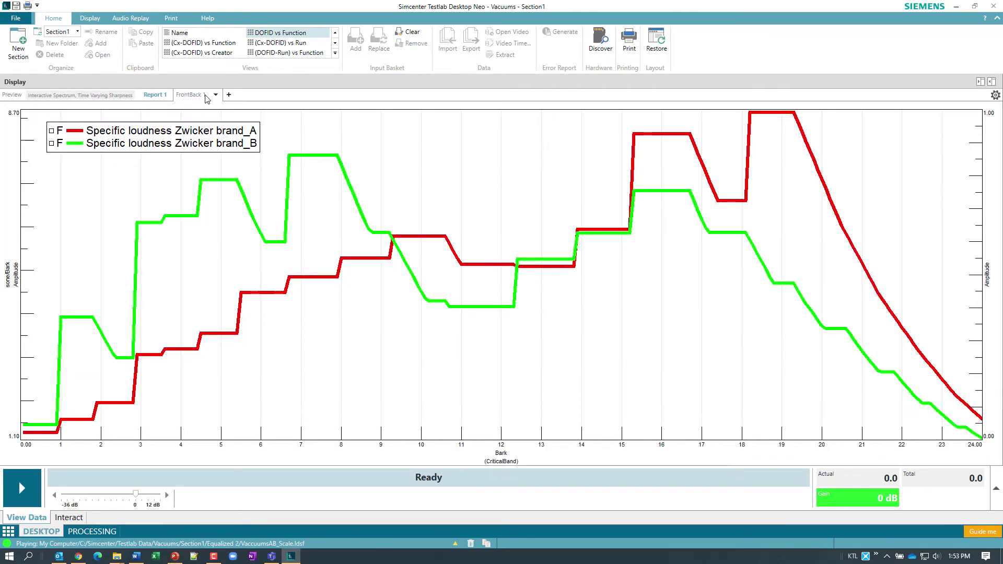